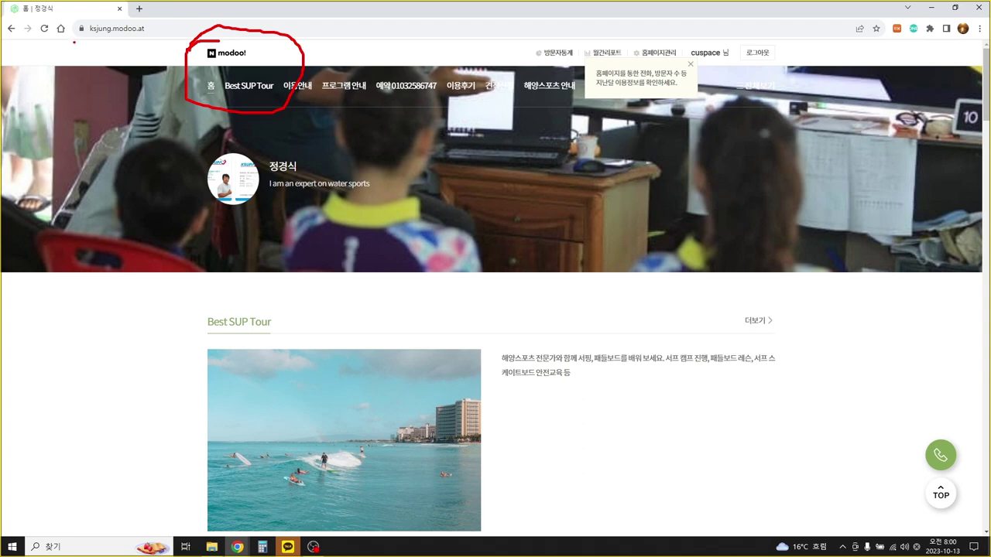
{"action": "mouse_move", "coordinate": [78, 44]}
{"action": "left_mouse_down"}
{"action": "mouse_move", "coordinate": [130, 54]}
{"action": "mouse_move", "coordinate": [153, 36]}
{"action": "mouse_move", "coordinate": [144, 16]}
{"action": "mouse_move", "coordinate": [107, 15]}
{"action": "mouse_move", "coordinate": [74, 20]}
{"action": "mouse_move", "coordinate": [75, 45]}
{"action": "left_mouse_up"}
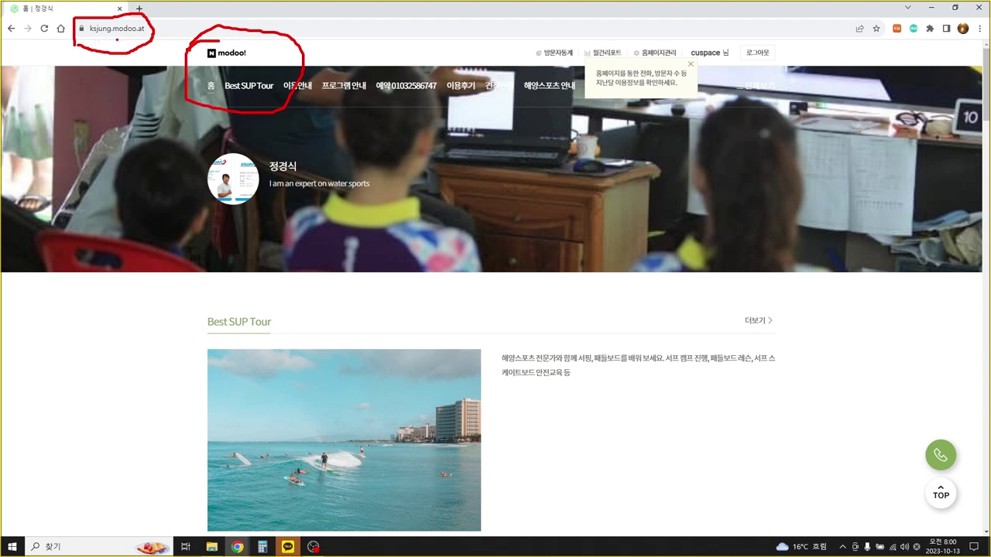
{"action": "mouse_move", "coordinate": [116, 37]}
{"action": "left_mouse_down"}
{"action": "mouse_move", "coordinate": [76, 41]}
{"action": "mouse_move", "coordinate": [98, 340]}
{"action": "mouse_move", "coordinate": [119, 375]}
{"action": "mouse_move", "coordinate": [109, 401]}
{"action": "mouse_move", "coordinate": [86, 382]}
{"action": "left_mouse_up"}
{"action": "mouse_move", "coordinate": [105, 438]}
{"action": "left_mouse_down"}
{"action": "mouse_move", "coordinate": [93, 438]}
{"action": "mouse_move", "coordinate": [82, 320]}
{"action": "mouse_move", "coordinate": [130, 399]}
{"action": "mouse_move", "coordinate": [108, 439]}
{"action": "left_mouse_up"}
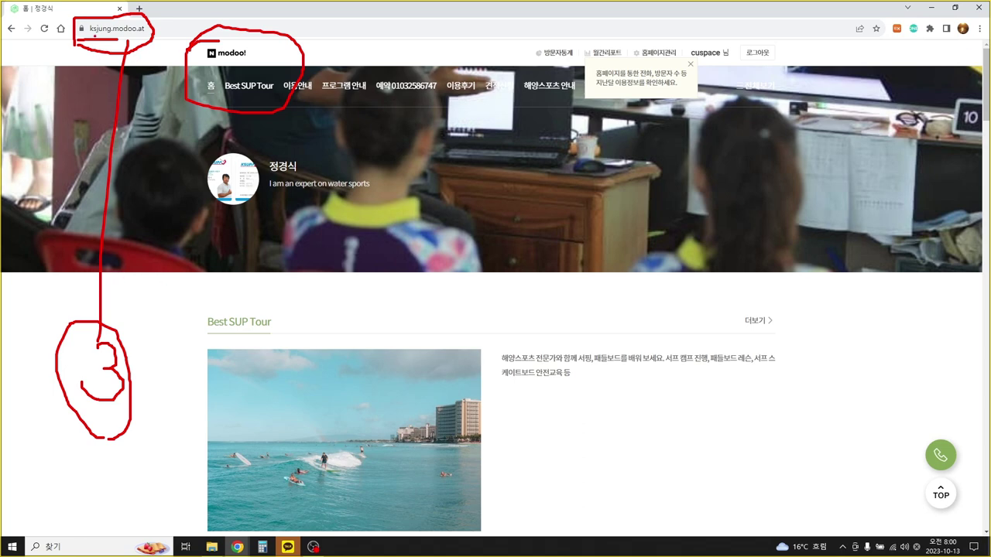
{"action": "mouse_move", "coordinate": [90, 35]}
{"action": "left_mouse_down"}
{"action": "mouse_move", "coordinate": [116, 36]}
{"action": "mouse_move", "coordinate": [195, 166]}
{"action": "left_mouse_up"}
{"action": "mouse_move", "coordinate": [180, 232]}
{"action": "left_mouse_down"}
{"action": "mouse_move", "coordinate": [360, 233]}
{"action": "mouse_move", "coordinate": [408, 170]}
{"action": "mouse_move", "coordinate": [322, 133]}
{"action": "mouse_move", "coordinate": [203, 142]}
{"action": "mouse_move", "coordinate": [204, 211]}
{"action": "left_mouse_up"}
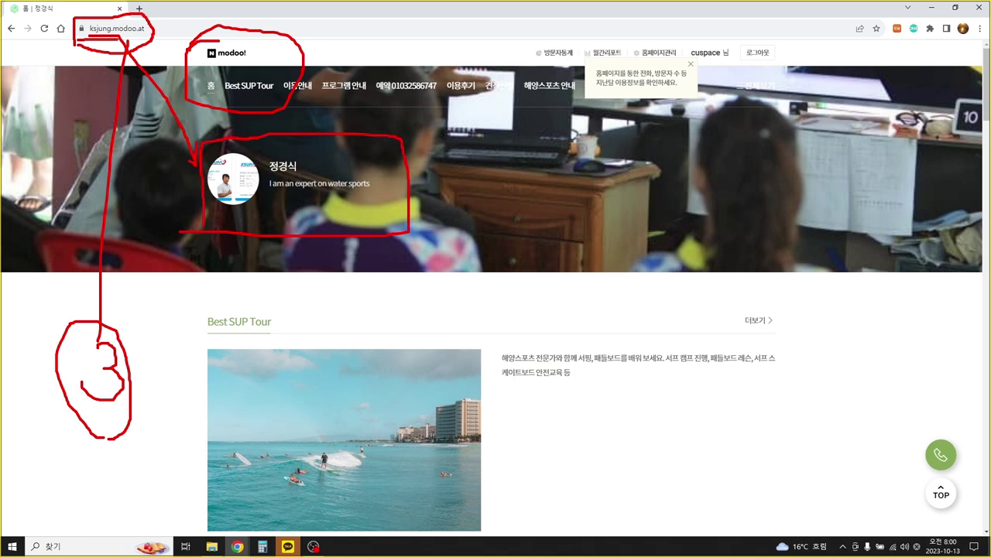
{"action": "key", "text": "Escape"}
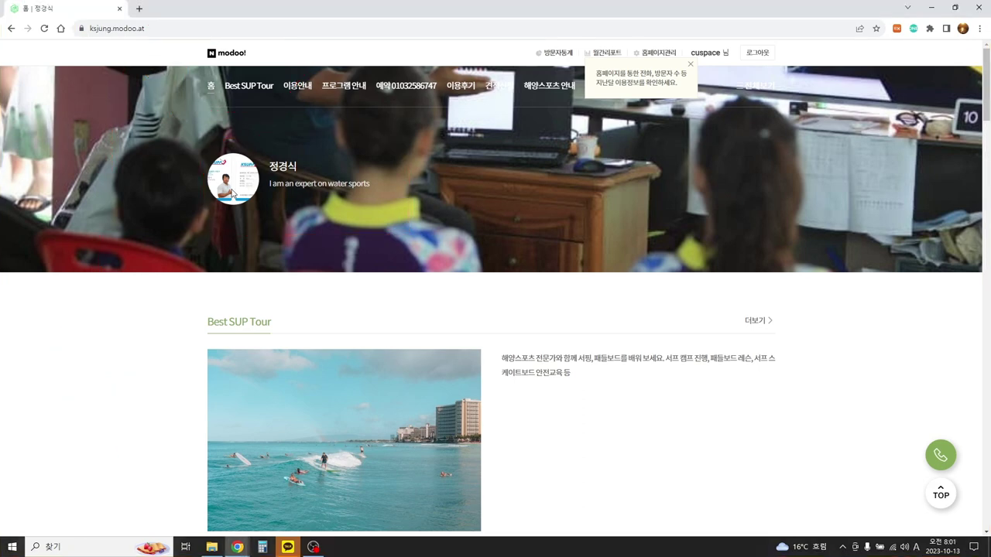
Open the homepage management list and start editing the ksjung.modoo.at site.
{"action": "left_click", "coordinate": [665, 57]}
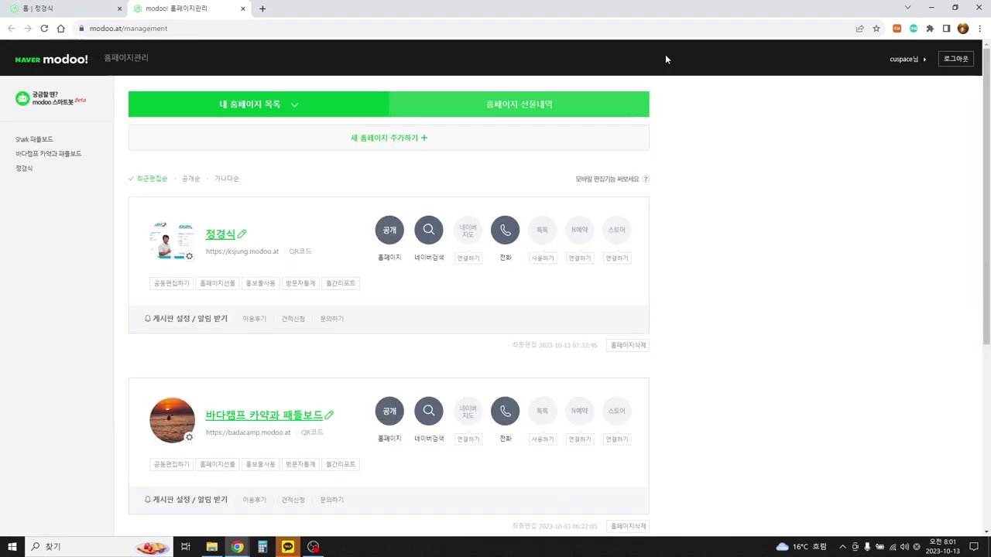
{"action": "left_click", "coordinate": [221, 234]}
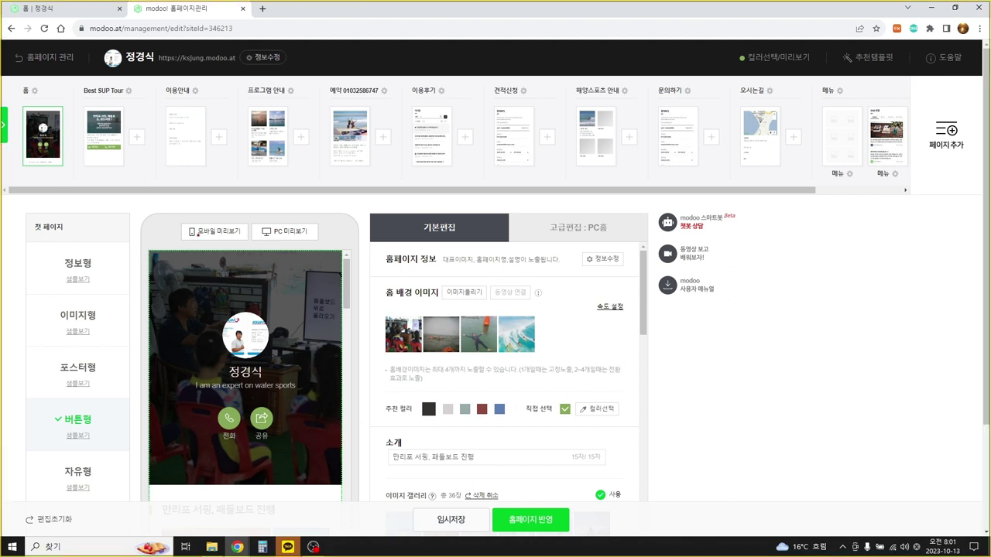
{"action": "mouse_move", "coordinate": [197, 220]}
{"action": "left_mouse_down"}
{"action": "mouse_move", "coordinate": [187, 235]}
{"action": "mouse_move", "coordinate": [206, 254]}
{"action": "mouse_move", "coordinate": [229, 204]}
{"action": "mouse_move", "coordinate": [189, 235]}
{"action": "left_mouse_up"}
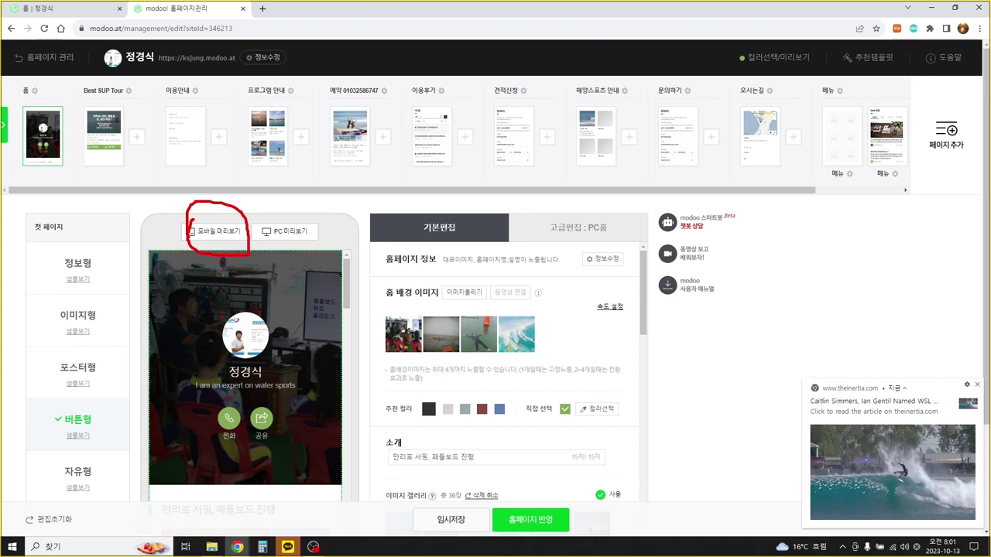
{"action": "mouse_move", "coordinate": [223, 312]}
{"action": "left_mouse_down"}
{"action": "mouse_move", "coordinate": [195, 333]}
{"action": "mouse_move", "coordinate": [191, 378]}
{"action": "mouse_move", "coordinate": [225, 454]}
{"action": "mouse_move", "coordinate": [311, 420]}
{"action": "mouse_move", "coordinate": [272, 308]}
{"action": "mouse_move", "coordinate": [230, 302]}
{"action": "left_mouse_up"}
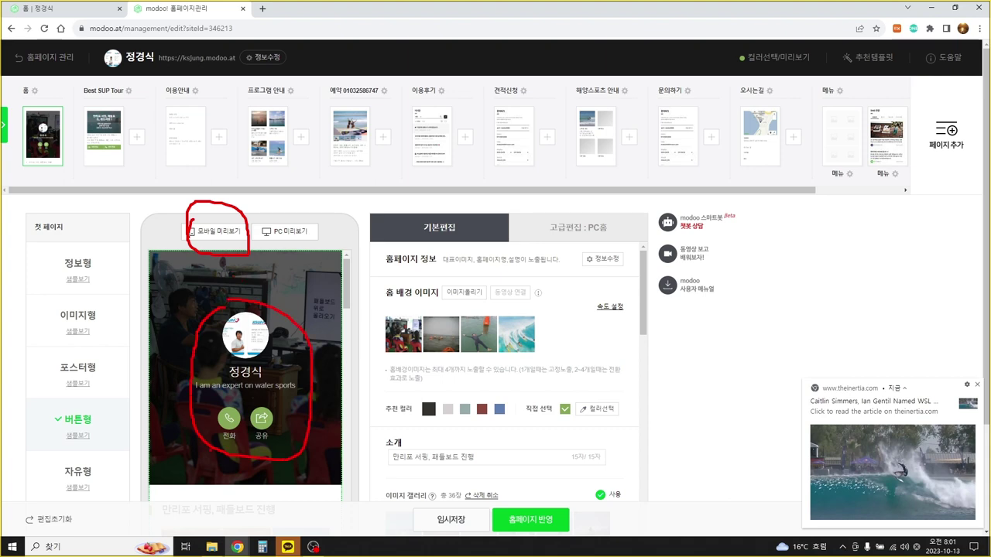
{"action": "left_click_drag", "start_coordinate": [249, 444], "coordinate": [283, 442]}
{"action": "mouse_move", "coordinate": [195, 479]}
{"action": "left_mouse_down"}
{"action": "mouse_move", "coordinate": [296, 478]}
{"action": "mouse_move", "coordinate": [296, 396]}
{"action": "mouse_move", "coordinate": [181, 404]}
{"action": "mouse_move", "coordinate": [183, 506]}
{"action": "left_mouse_up"}
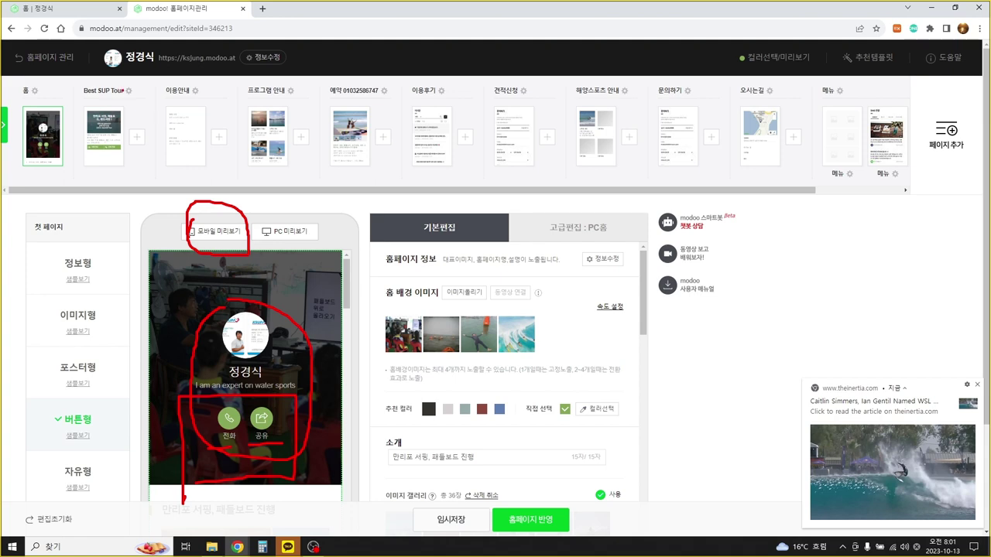
{"action": "mouse_move", "coordinate": [77, 102]}
{"action": "left_mouse_down"}
{"action": "mouse_move", "coordinate": [124, 100]}
{"action": "mouse_move", "coordinate": [159, 135]}
{"action": "mouse_move", "coordinate": [142, 180]}
{"action": "left_mouse_up"}
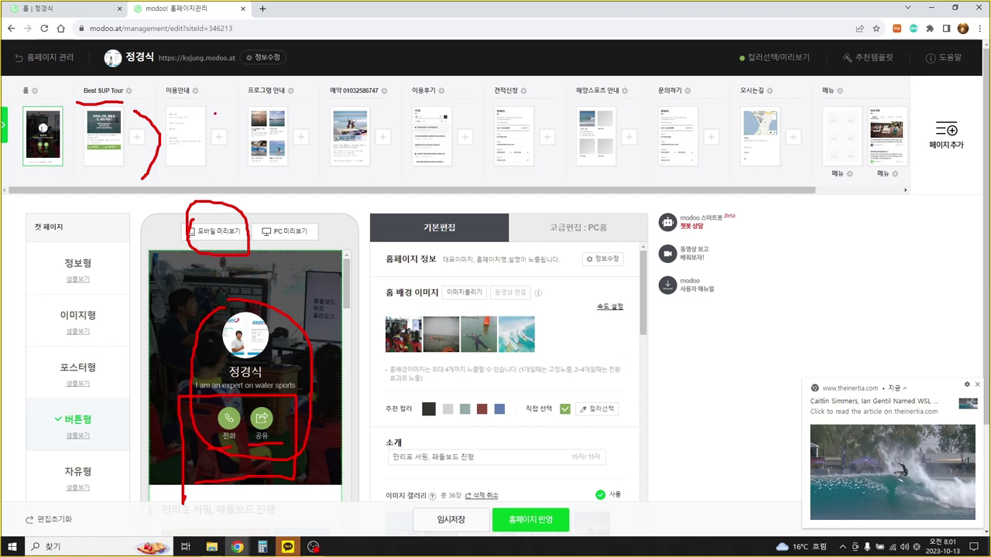
{"action": "mouse_move", "coordinate": [213, 115]}
{"action": "left_mouse_down"}
{"action": "mouse_move", "coordinate": [220, 144]}
{"action": "mouse_move", "coordinate": [205, 180]}
{"action": "left_mouse_up"}
{"action": "mouse_move", "coordinate": [296, 104]}
{"action": "left_mouse_down"}
{"action": "mouse_move", "coordinate": [319, 146]}
{"action": "mouse_move", "coordinate": [293, 176]}
{"action": "mouse_move", "coordinate": [274, 178]}
{"action": "left_mouse_up"}
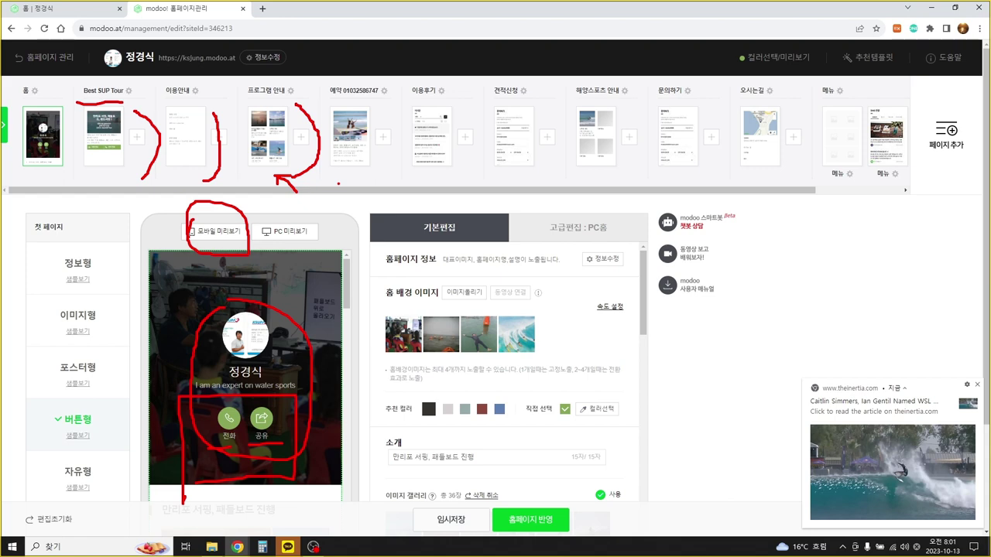
{"action": "mouse_move", "coordinate": [337, 183]}
{"action": "left_mouse_down"}
{"action": "mouse_move", "coordinate": [524, 186]}
{"action": "mouse_move", "coordinate": [548, 141]}
{"action": "mouse_move", "coordinate": [540, 85]}
{"action": "mouse_move", "coordinate": [402, 78]}
{"action": "mouse_move", "coordinate": [321, 100]}
{"action": "mouse_move", "coordinate": [319, 176]}
{"action": "mouse_move", "coordinate": [335, 183]}
{"action": "left_mouse_up"}
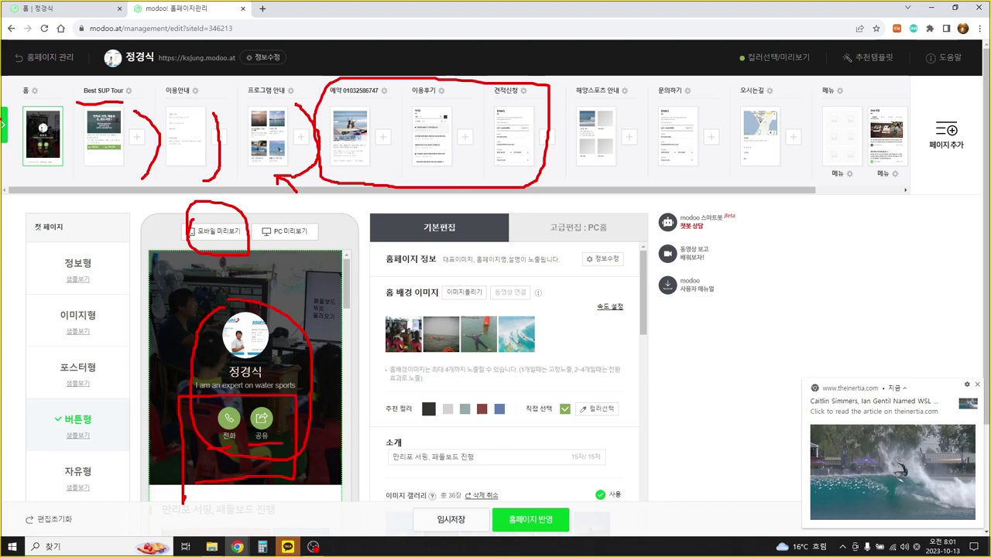
{"action": "mouse_move", "coordinate": [106, 70]}
{"action": "left_mouse_down"}
{"action": "mouse_move", "coordinate": [290, 71]}
{"action": "mouse_move", "coordinate": [378, 47]}
{"action": "mouse_move", "coordinate": [429, 77]}
{"action": "left_mouse_up"}
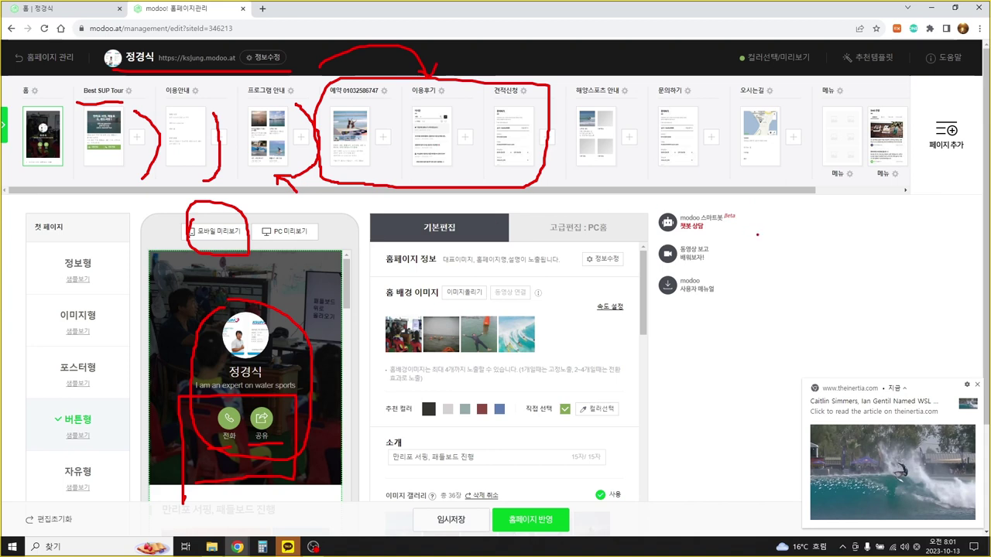
{"action": "mouse_move", "coordinate": [555, 179]}
{"action": "left_mouse_down"}
{"action": "mouse_move", "coordinate": [812, 178]}
{"action": "mouse_move", "coordinate": [726, 174]}
{"action": "mouse_move", "coordinate": [709, 132]}
{"action": "mouse_move", "coordinate": [710, 105]}
{"action": "mouse_move", "coordinate": [779, 124]}
{"action": "mouse_move", "coordinate": [771, 187]}
{"action": "mouse_move", "coordinate": [812, 74]}
{"action": "mouse_move", "coordinate": [897, 133]}
{"action": "mouse_move", "coordinate": [819, 190]}
{"action": "mouse_move", "coordinate": [805, 189]}
{"action": "left_mouse_up"}
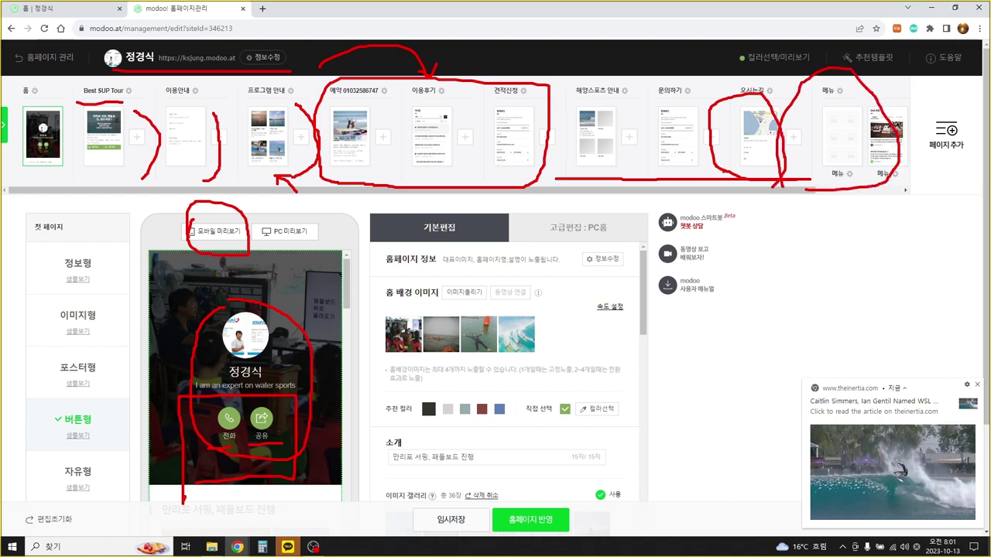
{"action": "mouse_move", "coordinate": [713, 153]}
{"action": "left_mouse_down"}
{"action": "mouse_move", "coordinate": [653, 88]}
{"action": "mouse_move", "coordinate": [597, 104]}
{"action": "mouse_move", "coordinate": [661, 143]}
{"action": "left_mouse_up"}
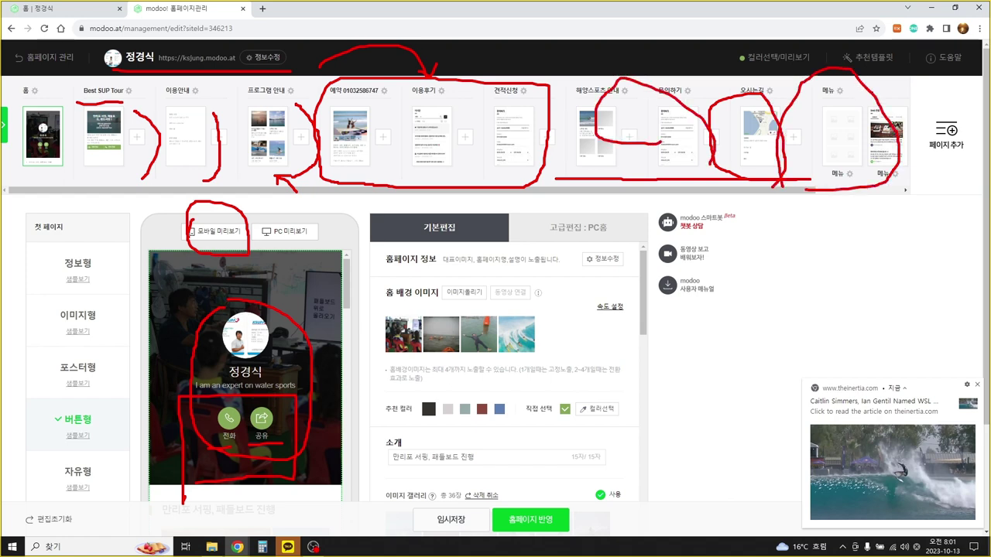
{"action": "key", "text": "Escape"}
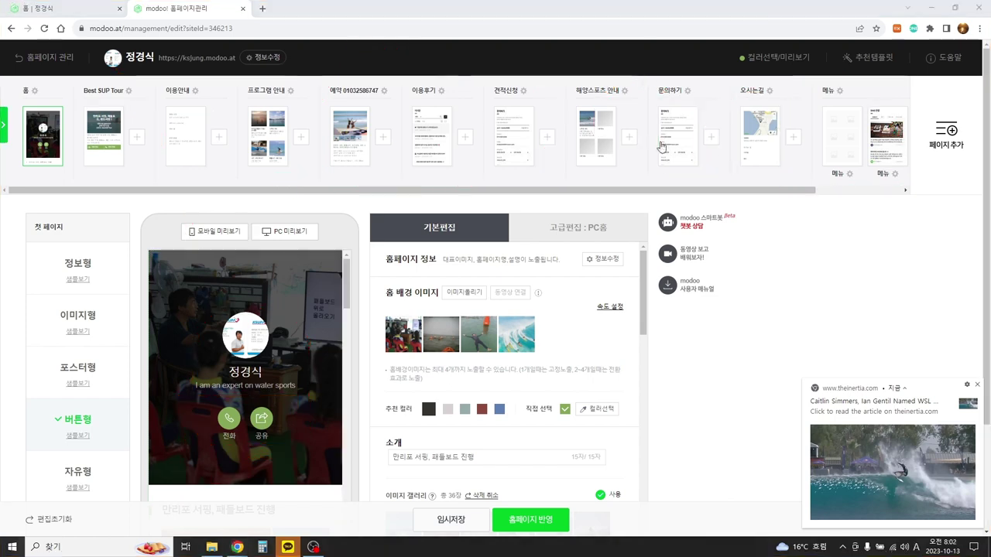
Dismiss the news notification, add a 동영상 (video) page to the homepage and select its video placeholder.
{"action": "left_click", "coordinate": [978, 384]}
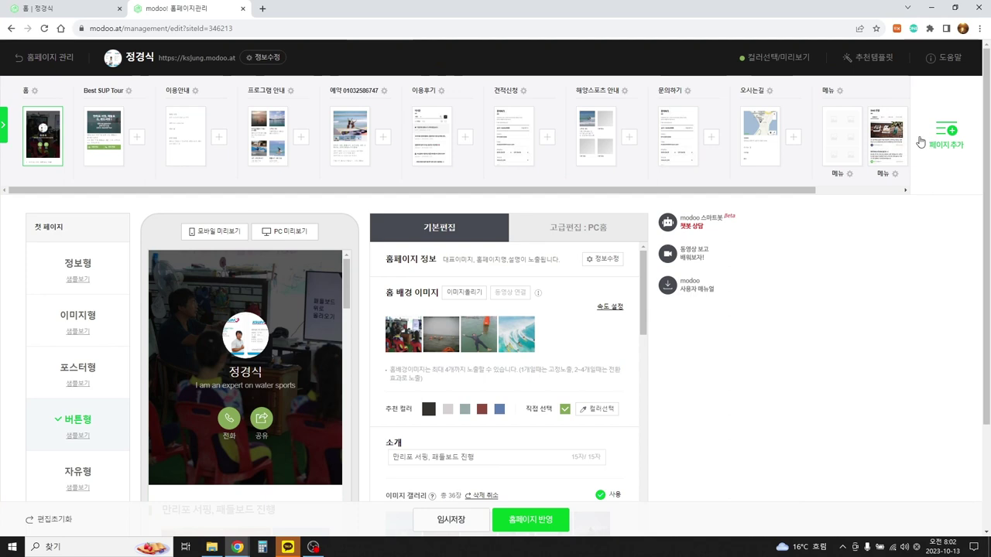
{"action": "left_click", "coordinate": [950, 138]}
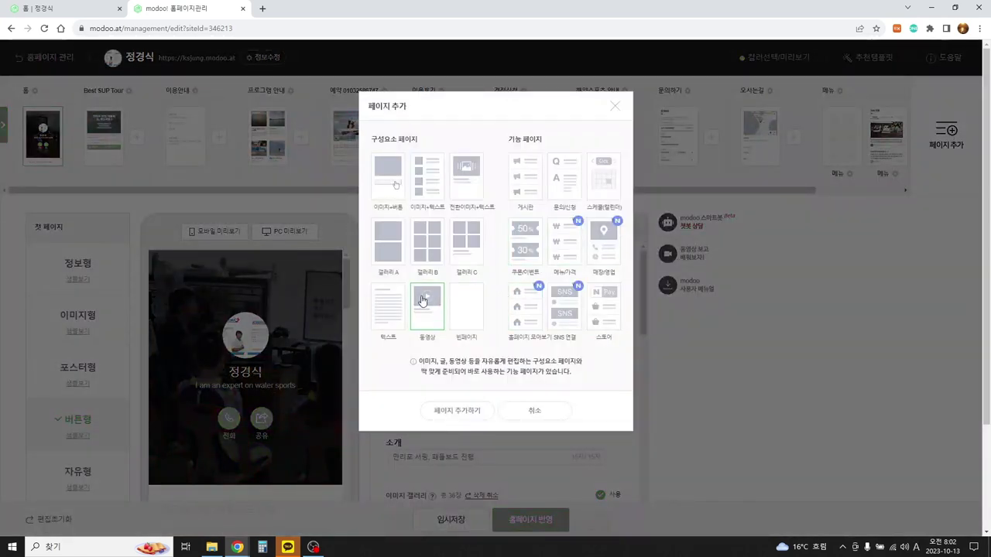
{"action": "left_click", "coordinate": [421, 300]}
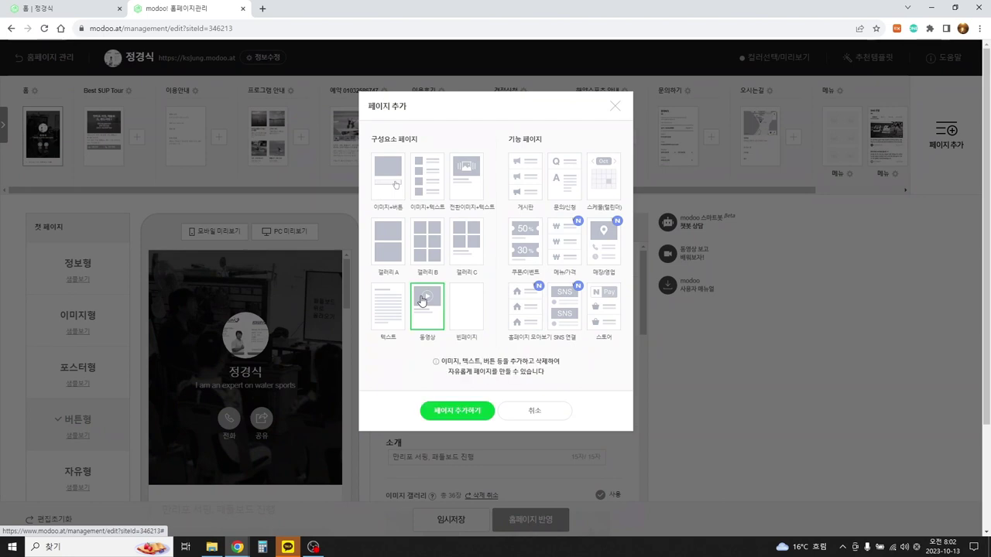
{"action": "left_click", "coordinate": [459, 413]}
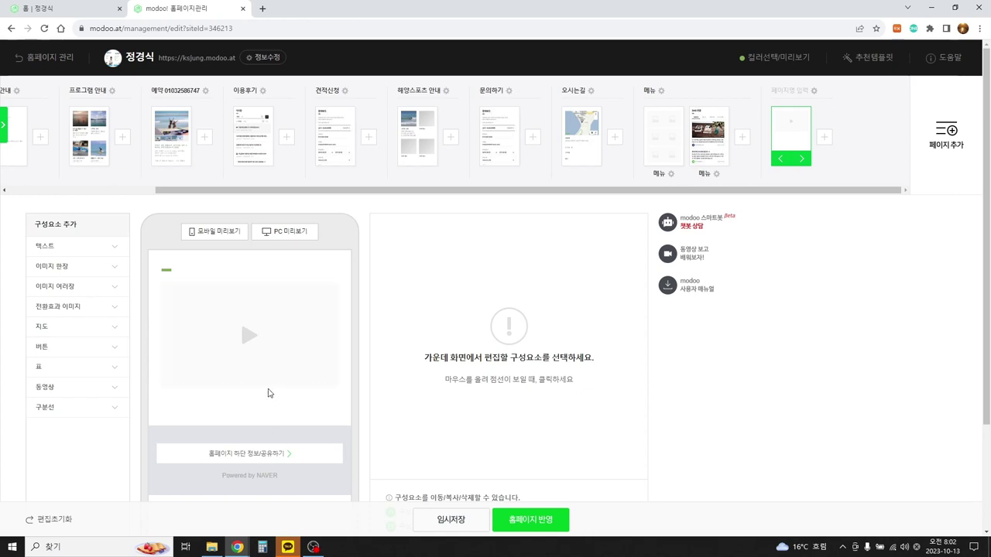
{"action": "left_click", "coordinate": [260, 348]}
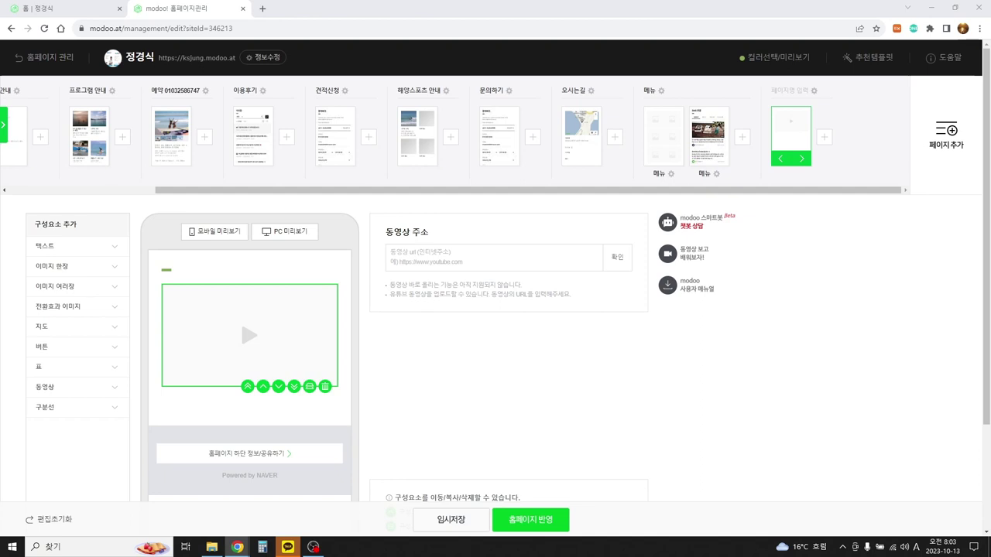
{"action": "key", "text": "Hangul"}
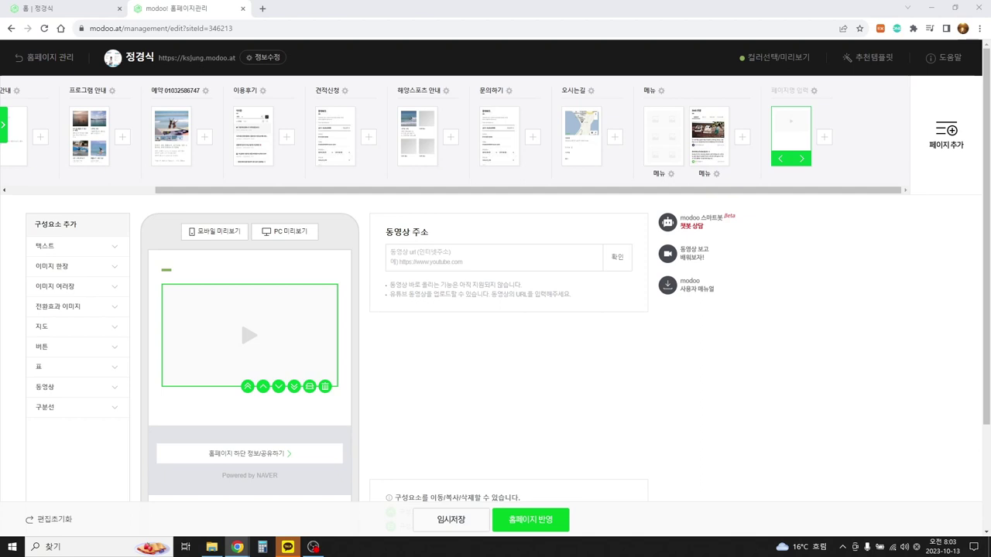
{"action": "left_click", "coordinate": [415, 260]}
{"action": "type", "text": "https://youtube.com/shorts/lNW529vKrA8?si=-IVNhRkMsk0d6_lo"}
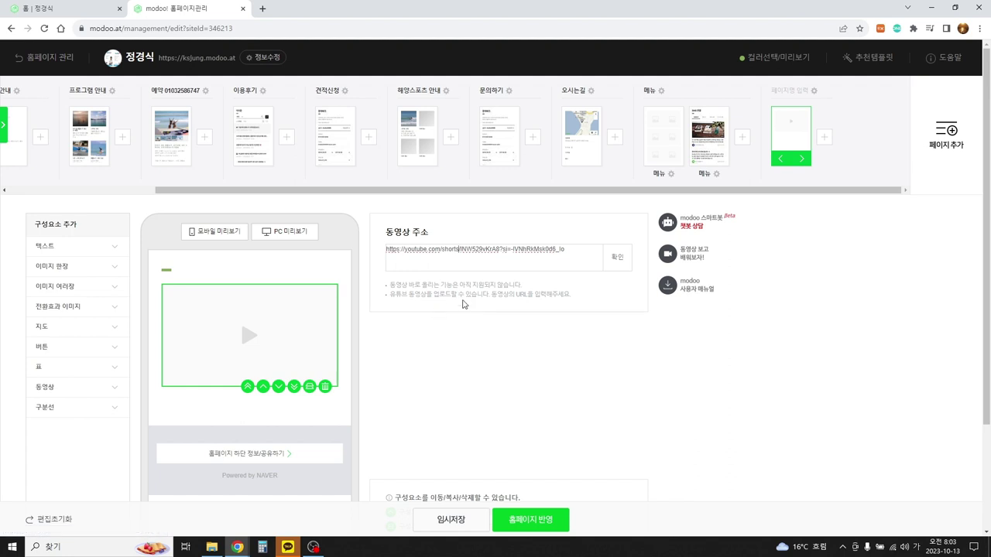
{"action": "left_click", "coordinate": [621, 268]}
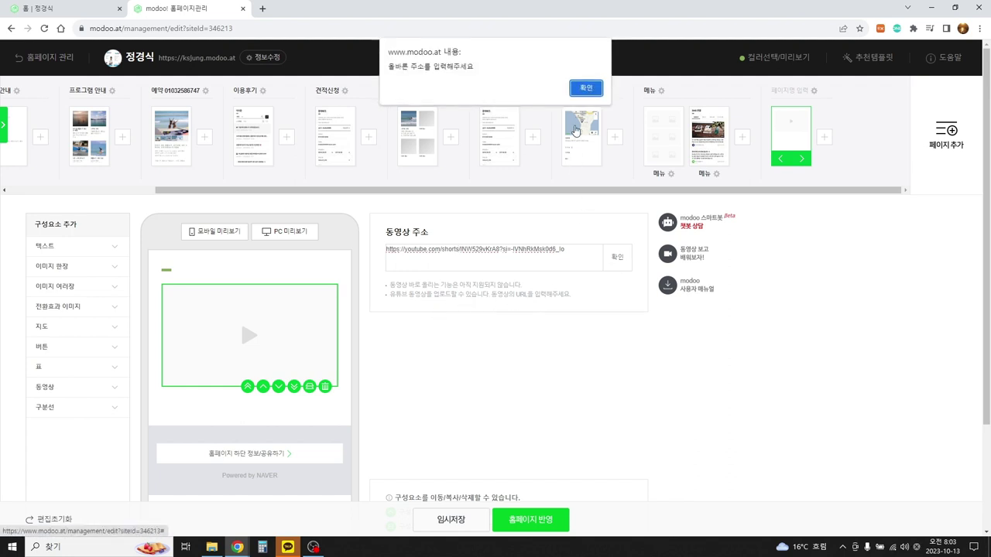
{"action": "left_click", "coordinate": [582, 88]}
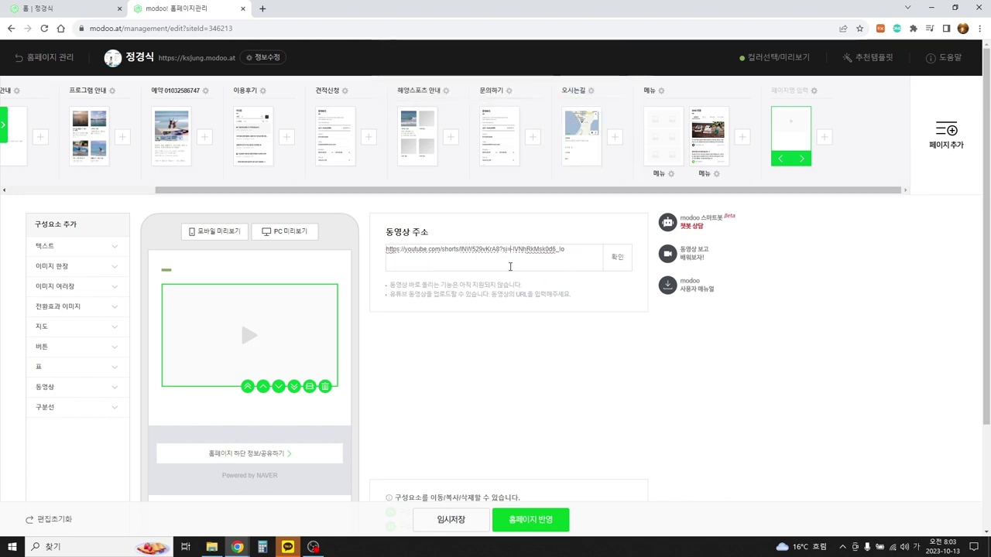
{"action": "left_click", "coordinate": [490, 249]}
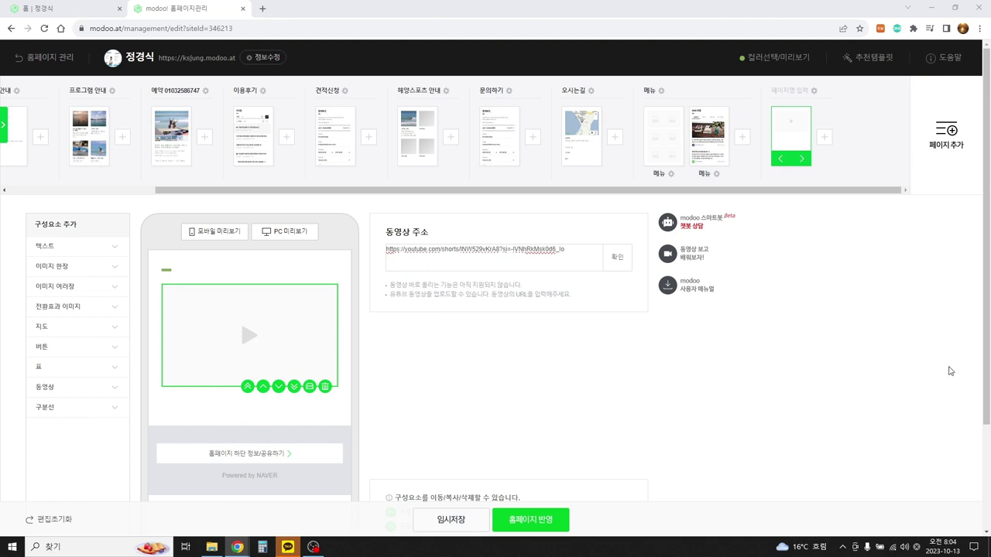
{"action": "triple_click", "coordinate": [424, 255]}
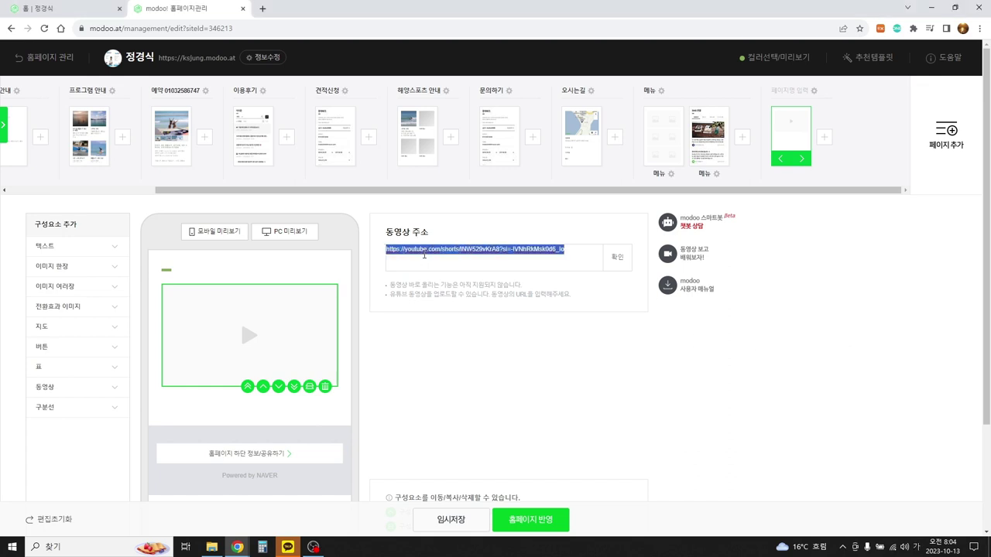
{"action": "type", "text": "https://youtu.be/tuWUwSY7z2s?si=NVXIQj6YnBR-F1ez"}
{"action": "left_click", "coordinate": [617, 257]}
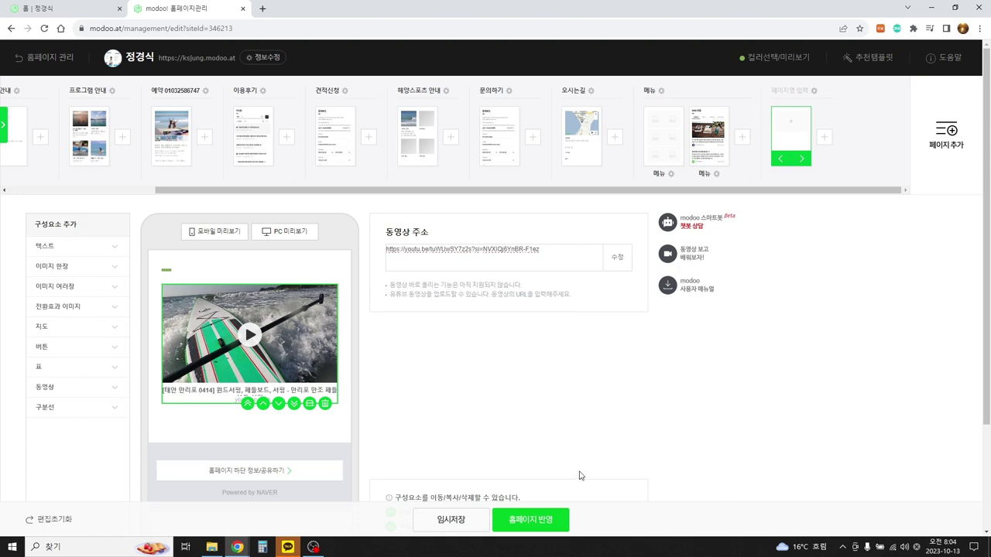
{"action": "left_click", "coordinate": [522, 533]}
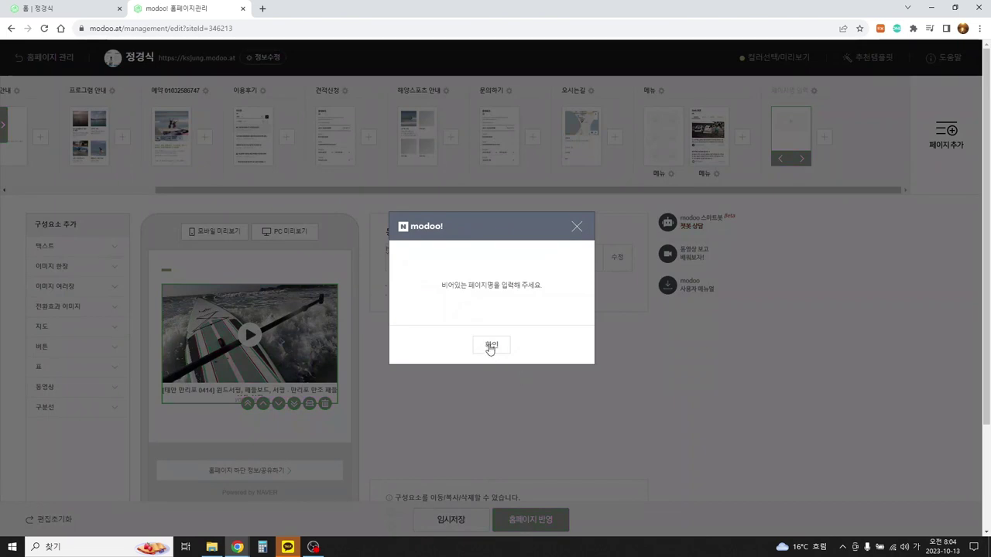
{"action": "left_click", "coordinate": [490, 350]}
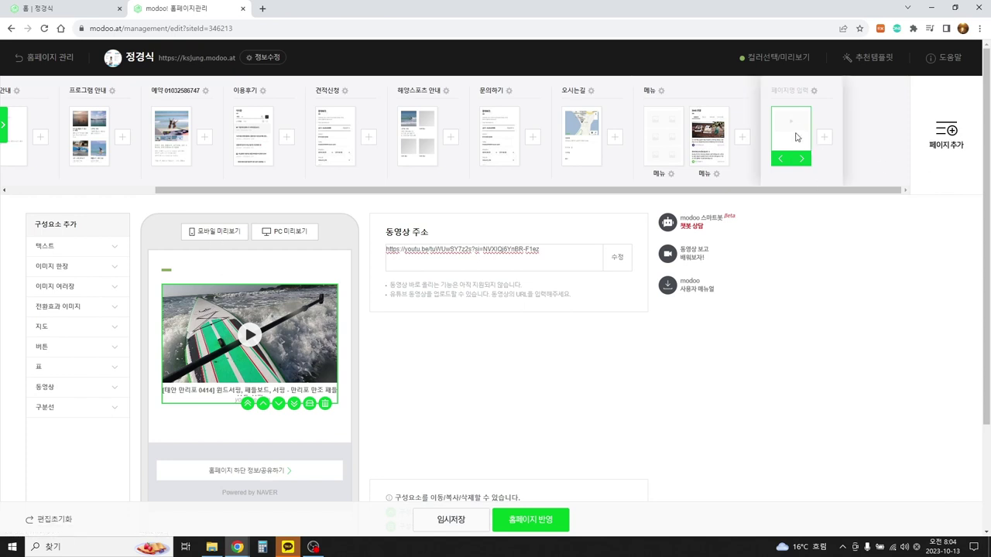
Name the new video page 패들보드 서핑 and publish the homepage changes.
{"action": "left_click", "coordinate": [790, 90]}
{"action": "type", "text": "패"}
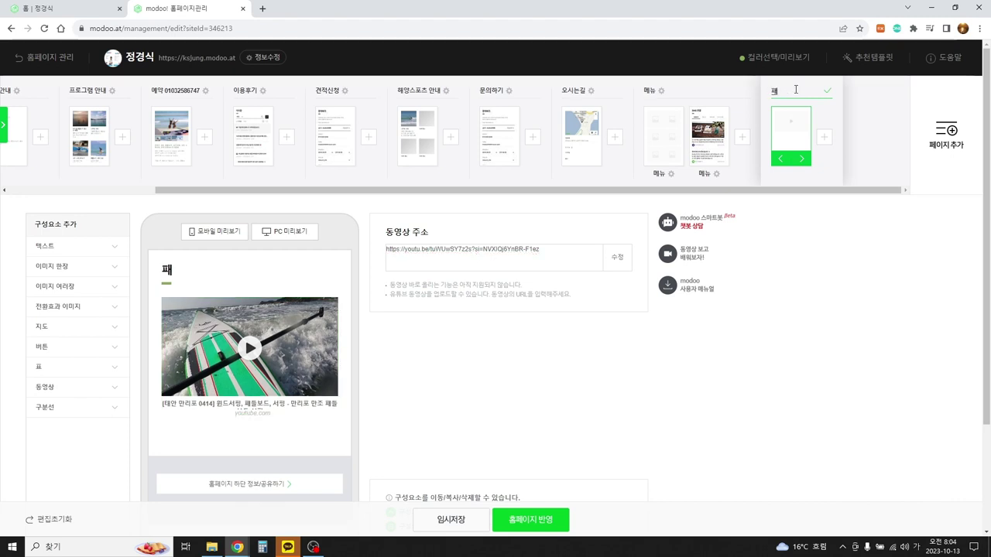
{"action": "type", "text": "들보드"}
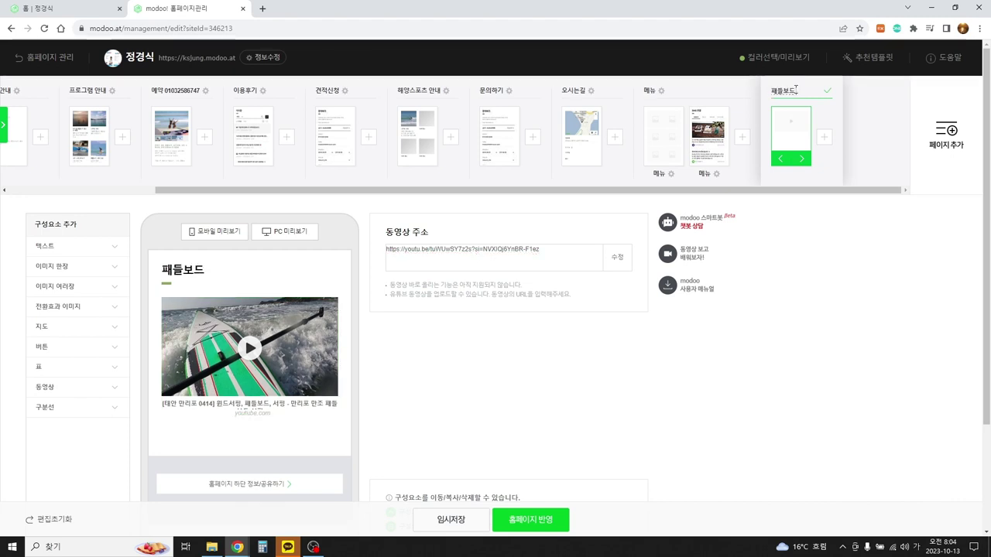
{"action": "type", "text": " 서핑"}
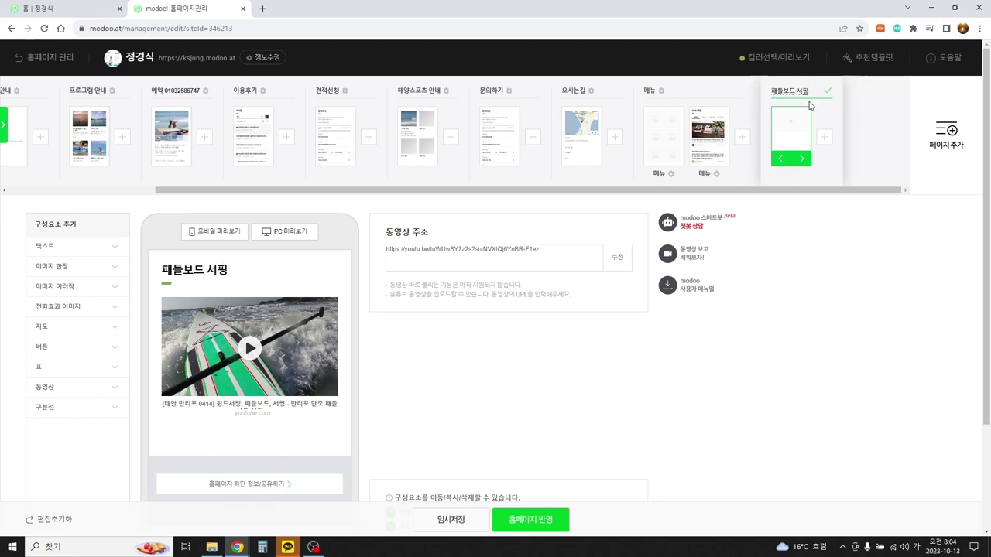
{"action": "left_click", "coordinate": [554, 520]}
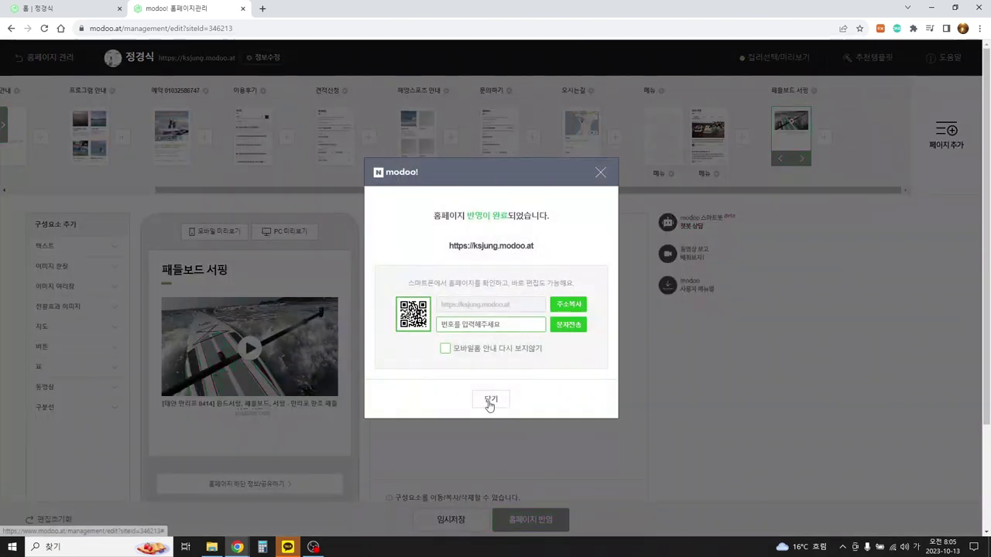
{"action": "left_click", "coordinate": [489, 401]}
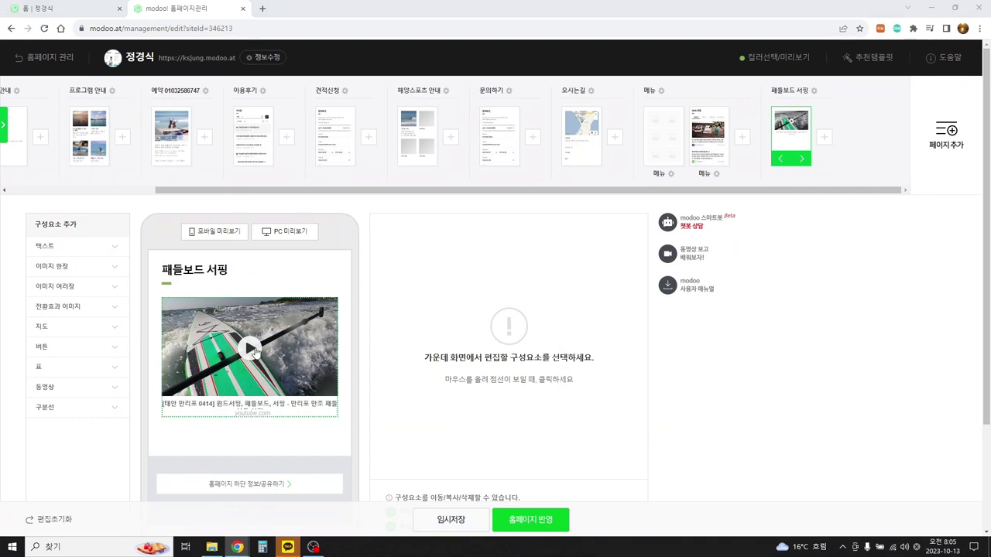
Preview the 패들보드 서핑 page in mobile view and test-play its YouTube video, closing the video and the preview when done.
{"action": "left_click", "coordinate": [255, 351]}
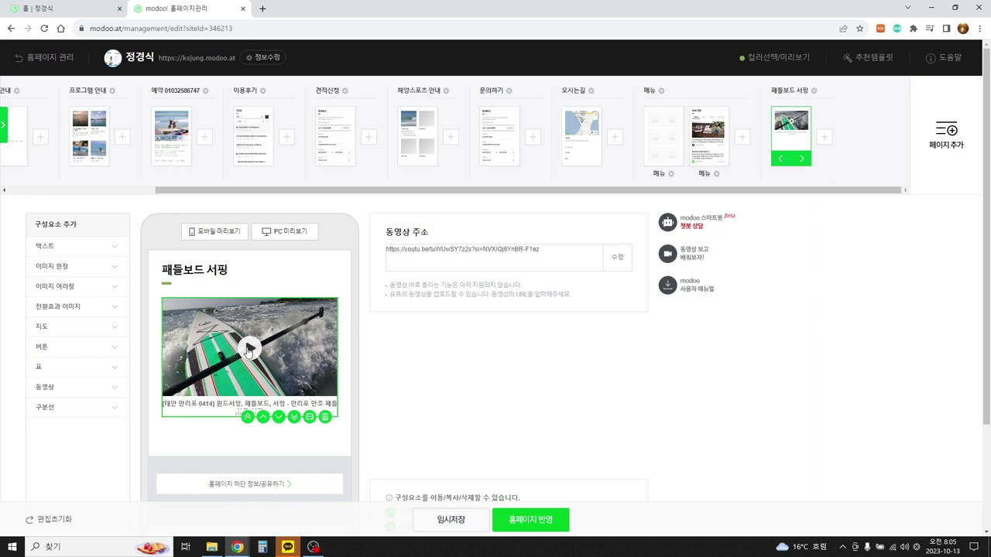
{"action": "left_click", "coordinate": [213, 232]}
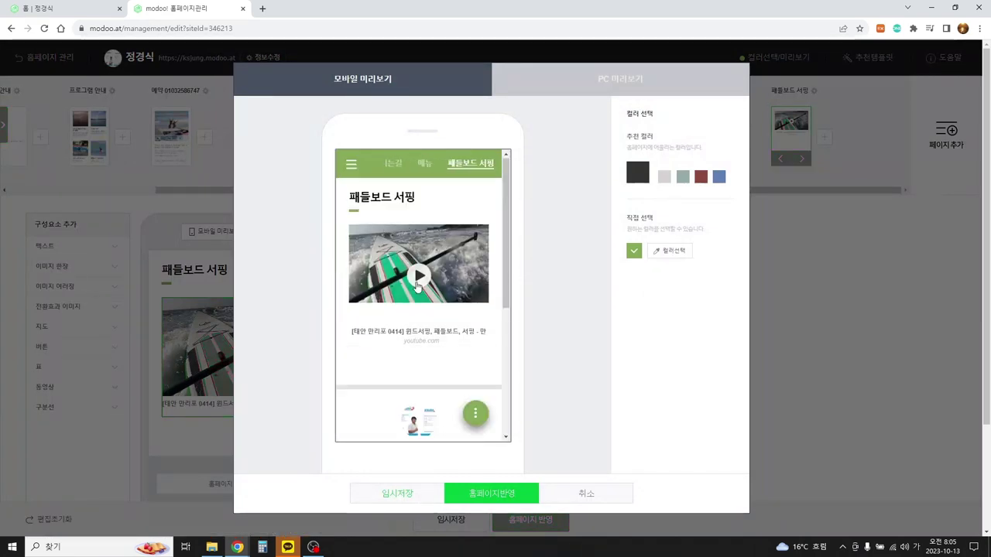
{"action": "left_click", "coordinate": [417, 283]}
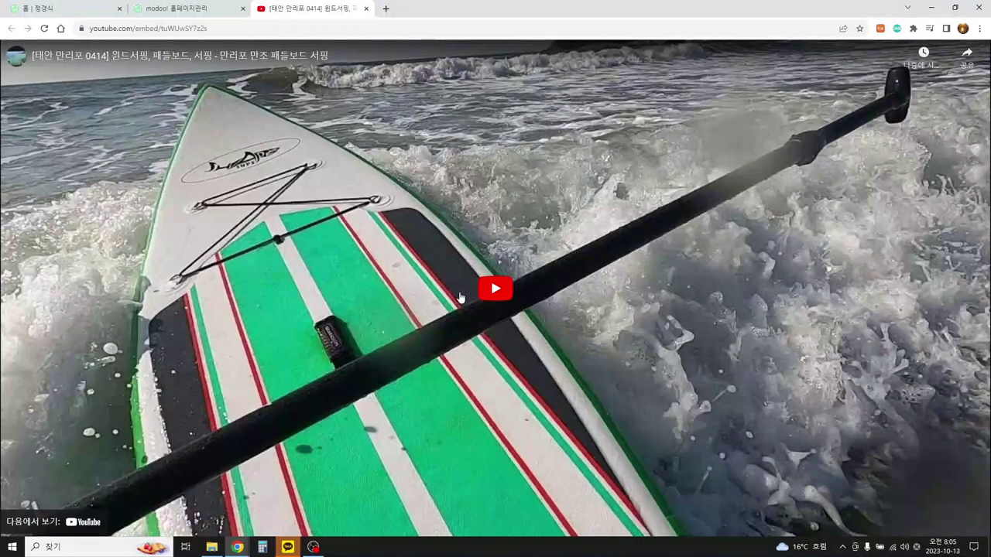
{"action": "left_click", "coordinate": [490, 300]}
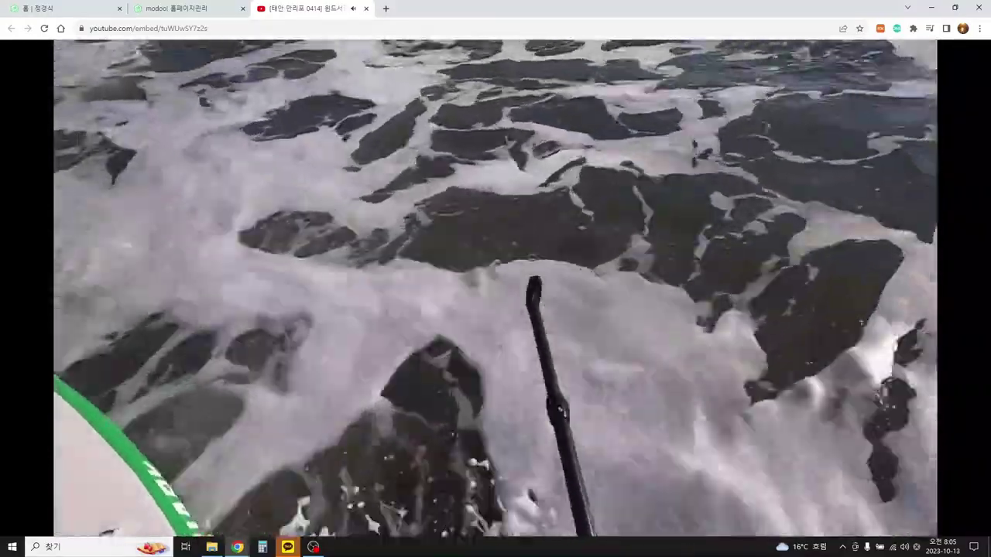
{"action": "mouse_move", "coordinate": [719, 407]}
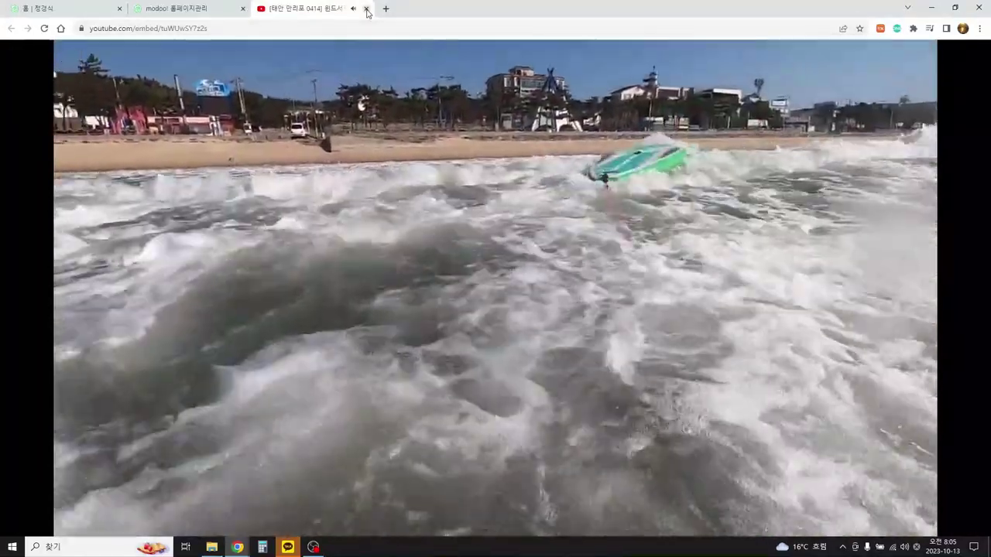
{"action": "left_click", "coordinate": [367, 9]}
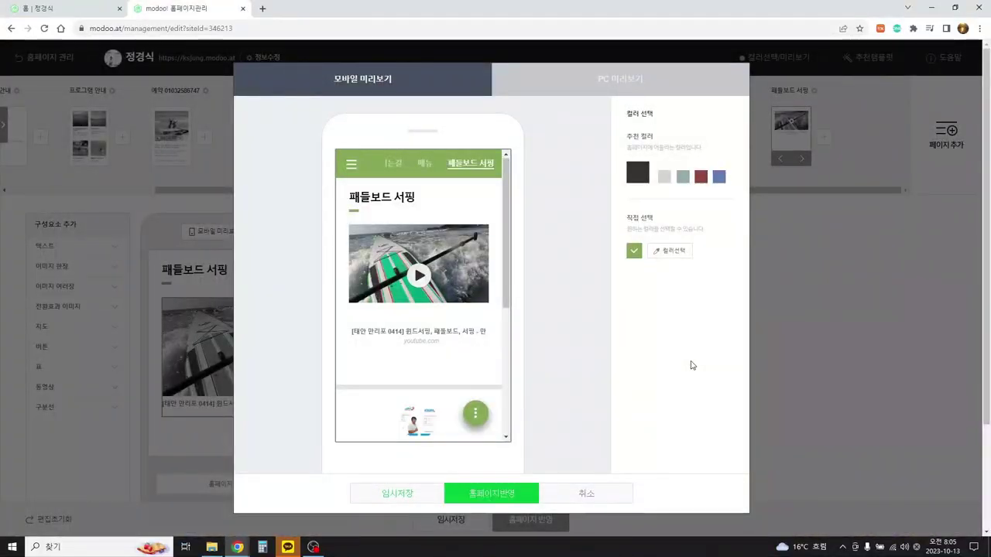
{"action": "left_click", "coordinate": [588, 499]}
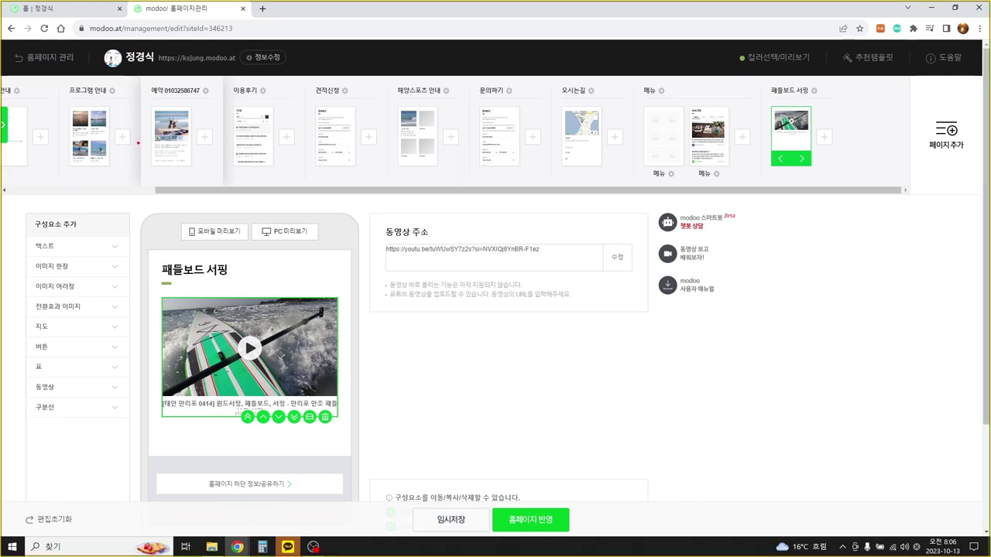
{"action": "mouse_move", "coordinate": [137, 143]}
{"action": "left_mouse_down"}
{"action": "mouse_move", "coordinate": [103, 76]}
{"action": "mouse_move", "coordinate": [189, 35]}
{"action": "mouse_move", "coordinate": [329, 50]}
{"action": "mouse_move", "coordinate": [215, 88]}
{"action": "mouse_move", "coordinate": [121, 89]}
{"action": "left_mouse_up"}
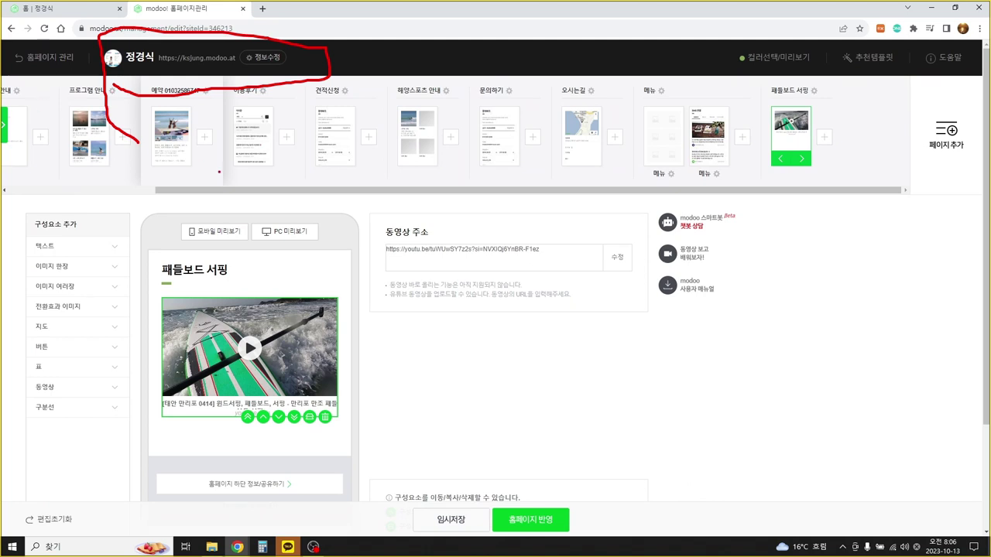
{"action": "mouse_move", "coordinate": [93, 177]}
{"action": "left_mouse_down"}
{"action": "mouse_move", "coordinate": [294, 164]}
{"action": "mouse_move", "coordinate": [623, 186]}
{"action": "mouse_move", "coordinate": [828, 160]}
{"action": "mouse_move", "coordinate": [516, 75]}
{"action": "mouse_move", "coordinate": [189, 172]}
{"action": "left_mouse_up"}
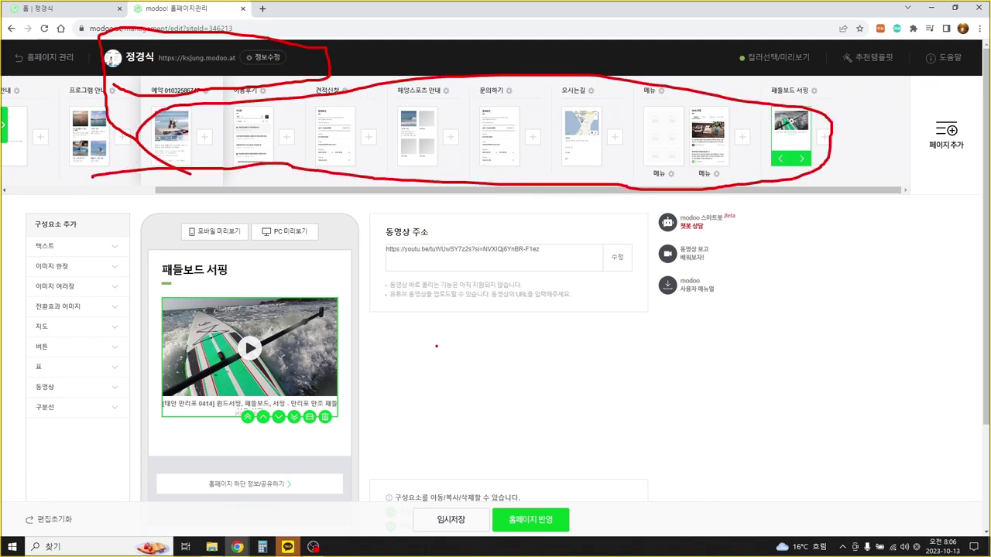
{"action": "mouse_move", "coordinate": [436, 346]}
{"action": "left_mouse_down"}
{"action": "mouse_move", "coordinate": [485, 387]}
{"action": "mouse_move", "coordinate": [433, 345]}
{"action": "left_mouse_up"}
{"action": "left_click_drag", "start_coordinate": [464, 401], "coordinate": [497, 420]}
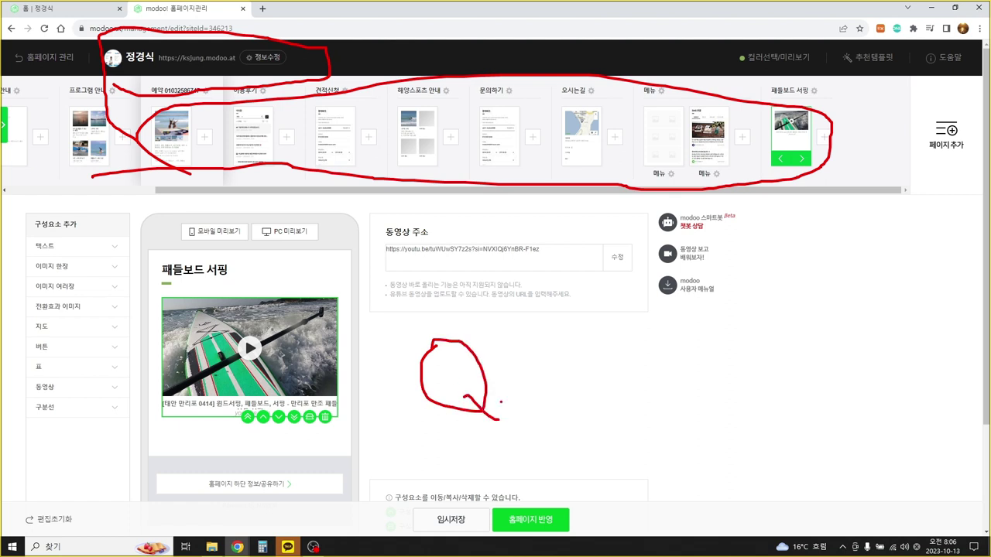